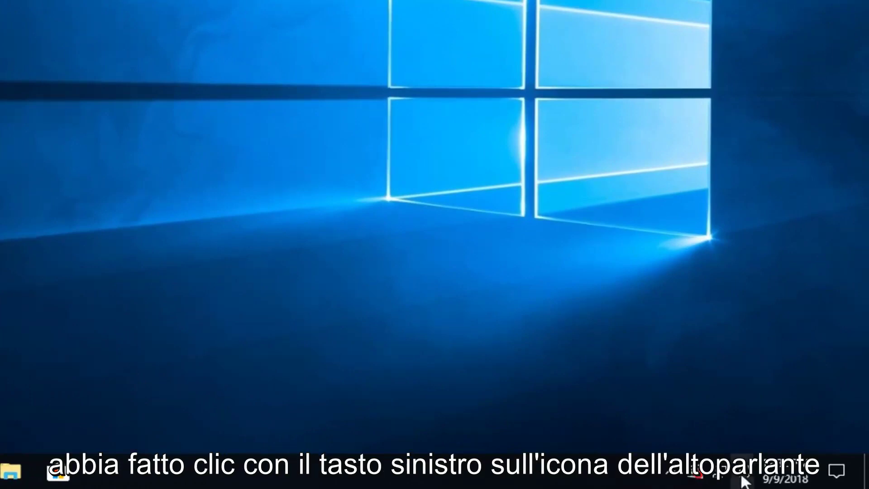
# Adjust the speaker volume to 92 in the system tray flyout, then dismiss the flyout.
pyautogui.click(740, 473)
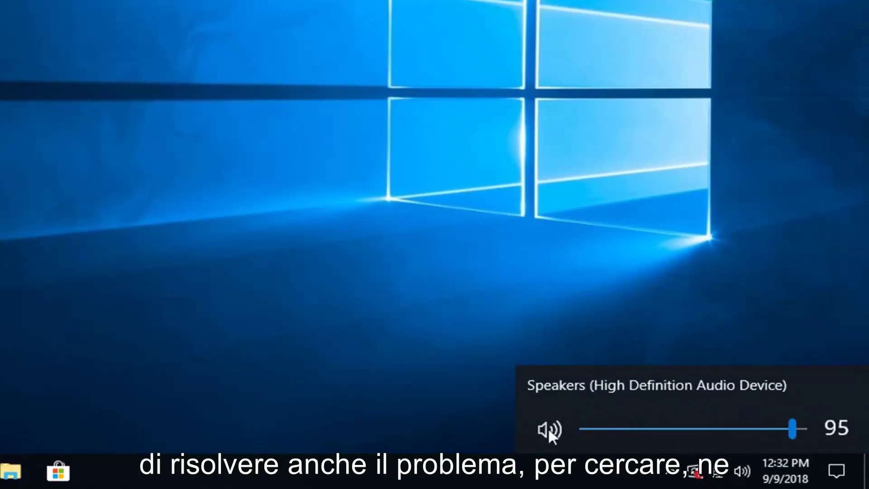
pyautogui.click(697, 429)
pyautogui.click(785, 429)
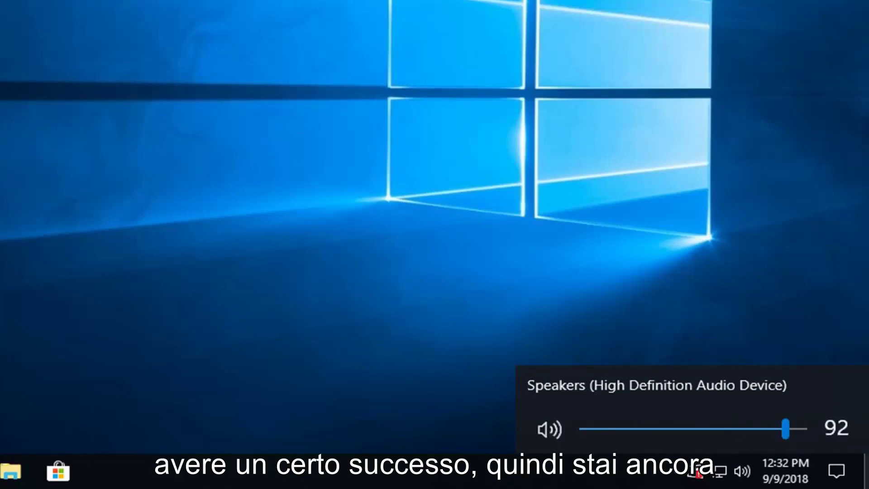
pyautogui.click(664, 304)
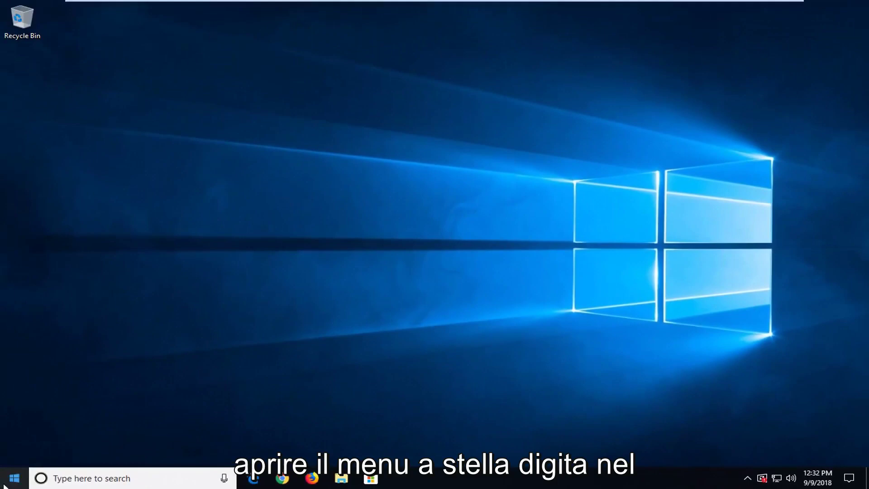
# Search the Start menu for 'control panel' and launch Control Panel.
pyautogui.click(7, 481)
pyautogui.write('contro')
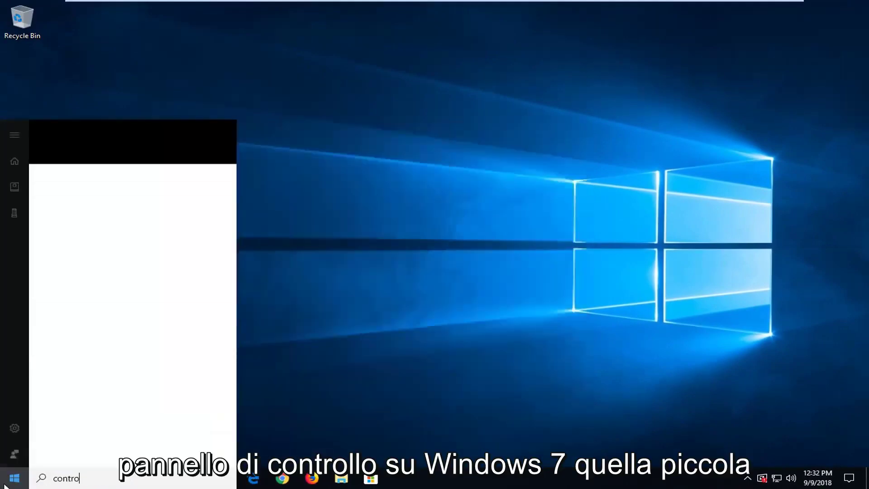
pyautogui.write('l panel')
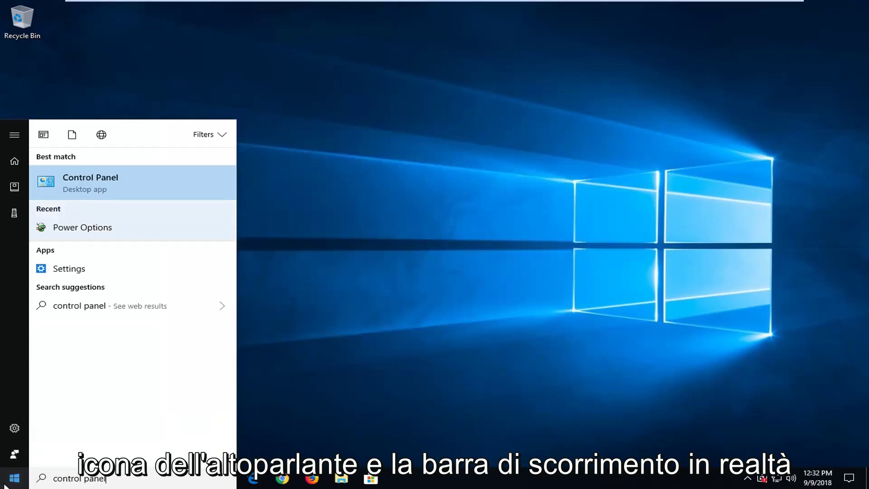
pyautogui.click(104, 191)
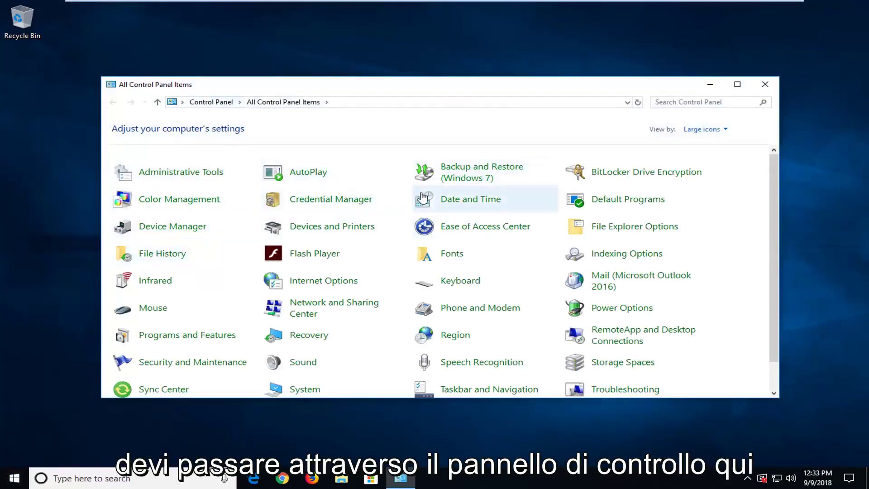
# Keep Control Panel in Large icons view and open Sound.
pyautogui.click(704, 131)
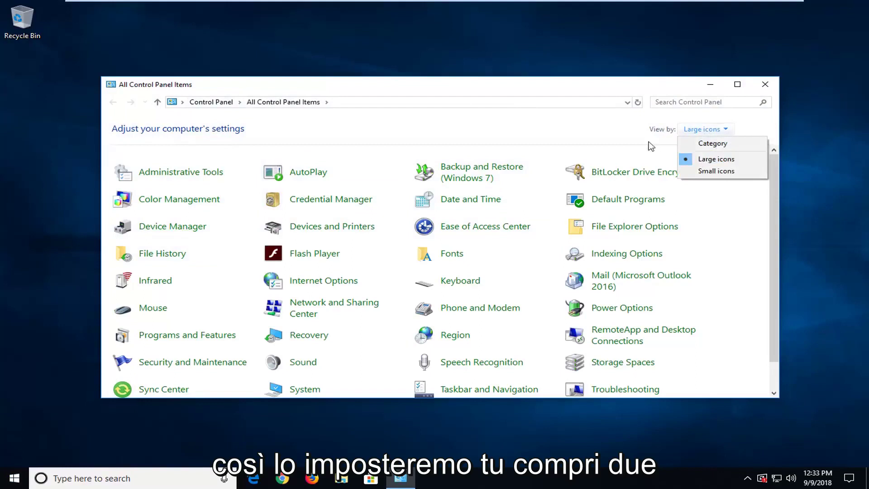
pyautogui.click(550, 153)
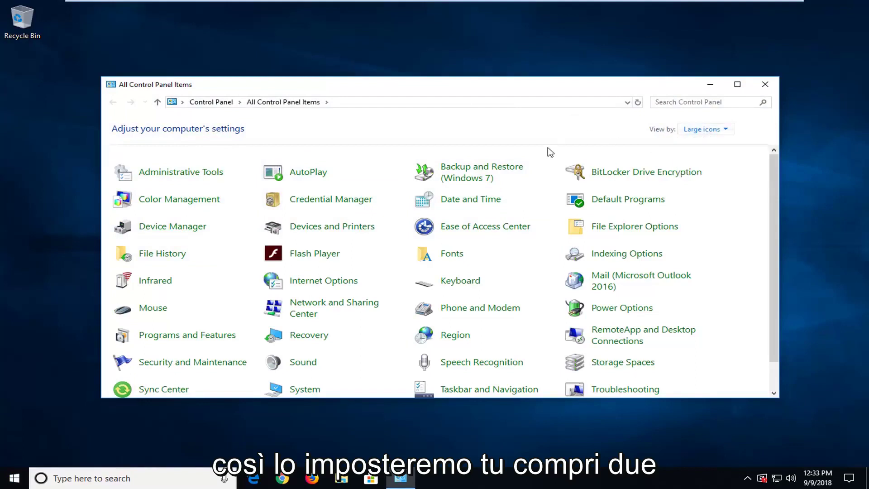
pyautogui.click(300, 367)
# Centre the Sound dialog and inspect the Speakers playback device and its listing options.
pyautogui.moveTo(123, 30); pyautogui.dragTo(384, 90)
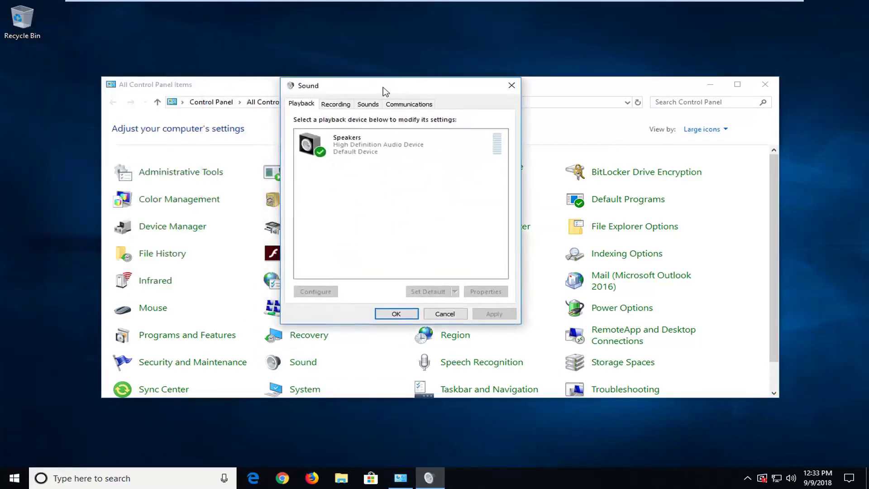
pyautogui.click(338, 156)
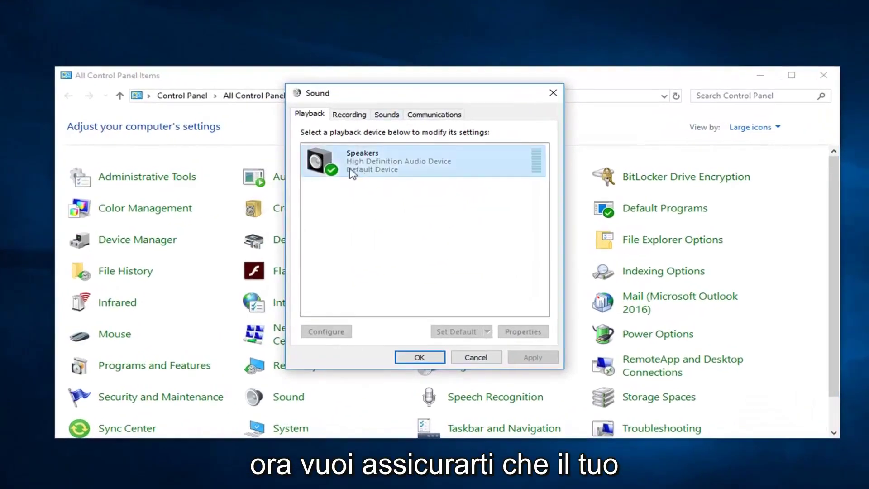
pyautogui.click(352, 172)
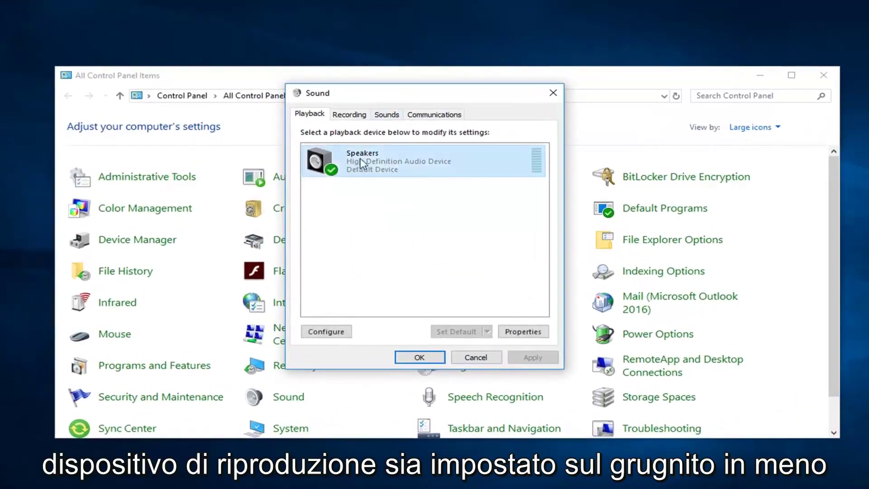
pyautogui.click(384, 238)
pyautogui.rightClick(353, 224)
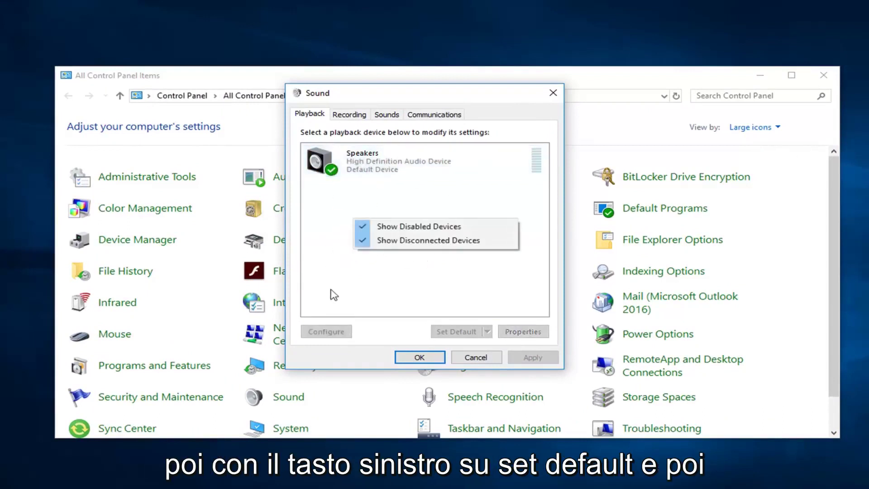
pyautogui.click(323, 274)
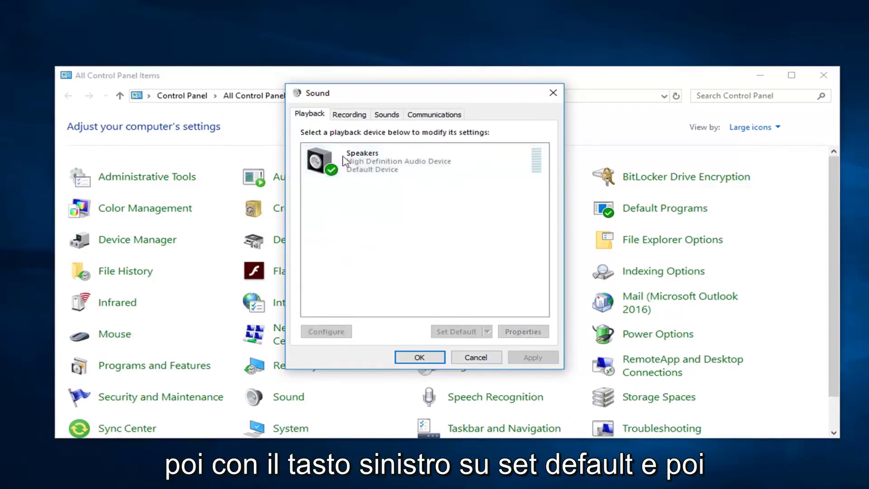
# Set the communications activity option to 'Do nothing' and apply it.
pyautogui.click(352, 117)
pyautogui.click(381, 119)
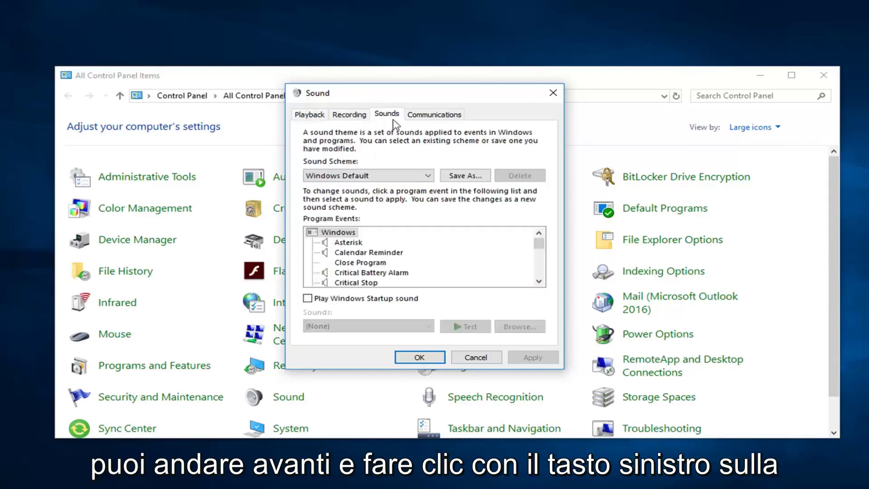
pyautogui.click(431, 117)
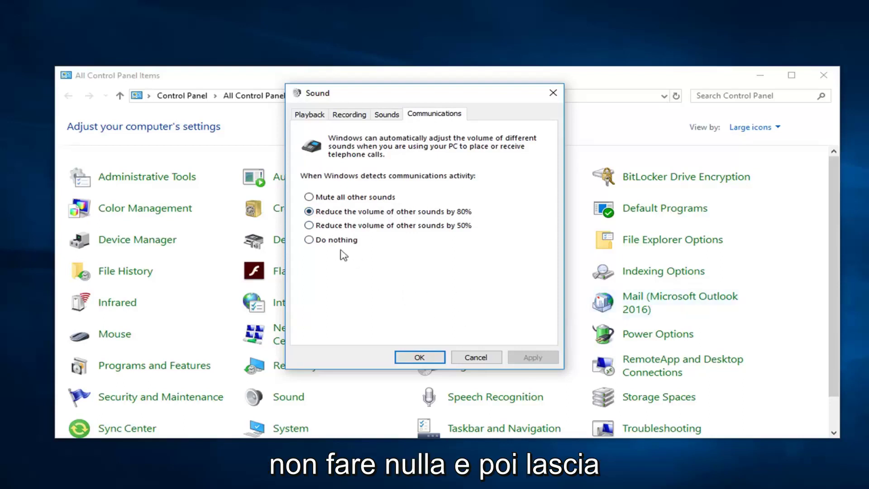
pyautogui.click(317, 242)
pyautogui.click(526, 354)
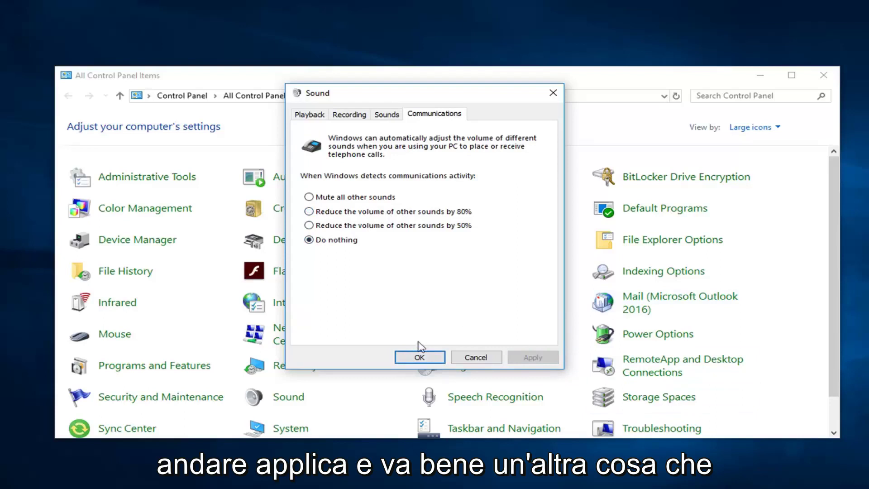
# Close Sound with OK, reopen it, and select Speakers on the Playback tab.
pyautogui.click(409, 362)
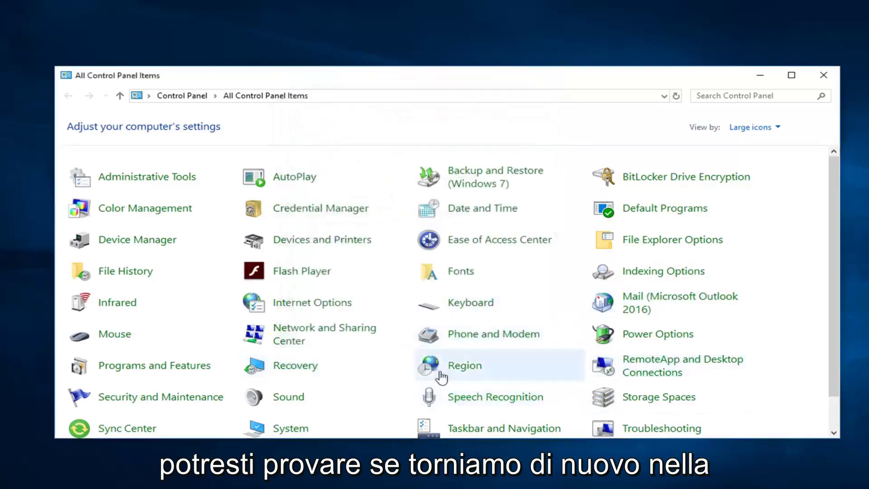
pyautogui.click(288, 401)
pyautogui.moveTo(145, 27); pyautogui.dragTo(453, 80)
pyautogui.click(359, 93)
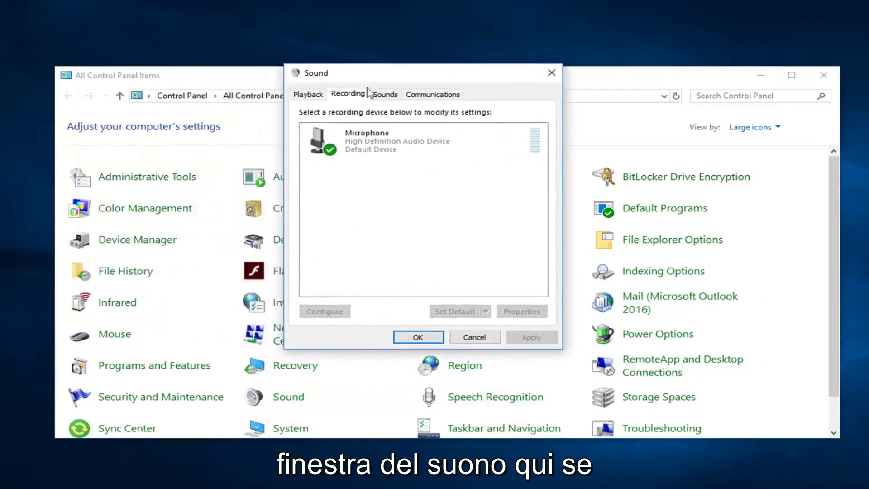
pyautogui.click(308, 95)
pyautogui.click(327, 133)
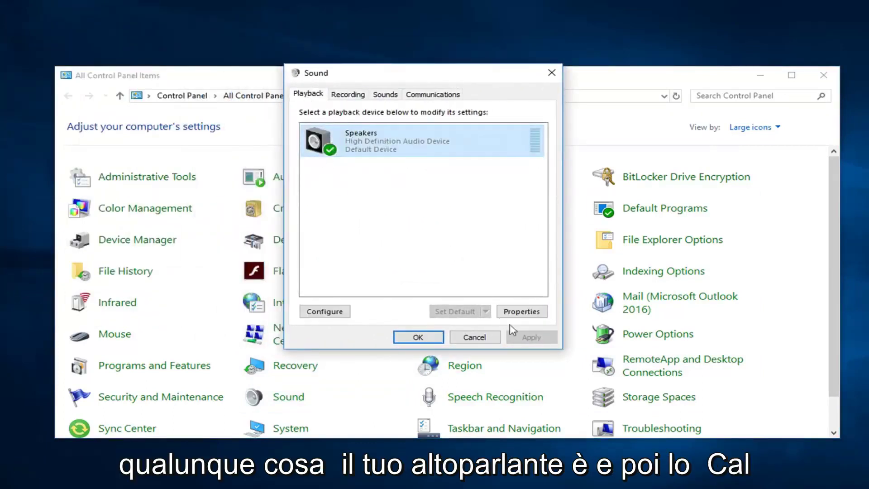
# In Speakers Properties, raise the level from 92 to 93 and show the Advanced page.
pyautogui.click(520, 311)
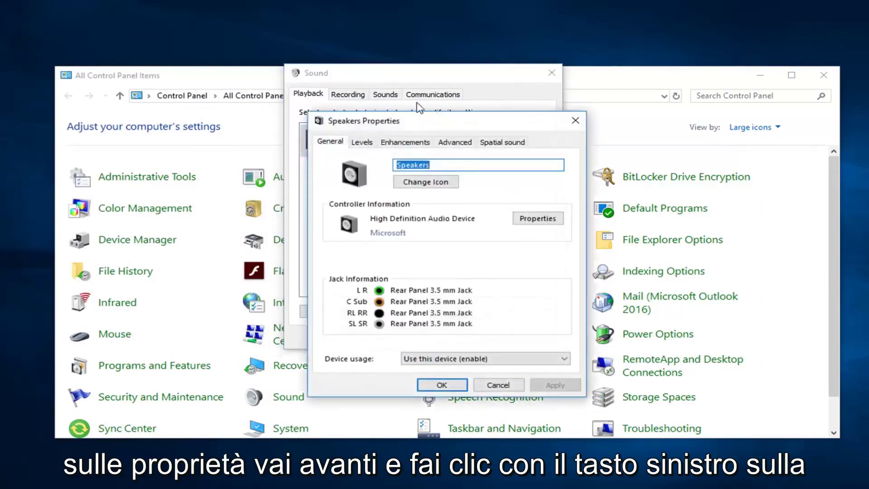
pyautogui.moveTo(434, 120); pyautogui.dragTo(412, 73)
pyautogui.click(373, 106)
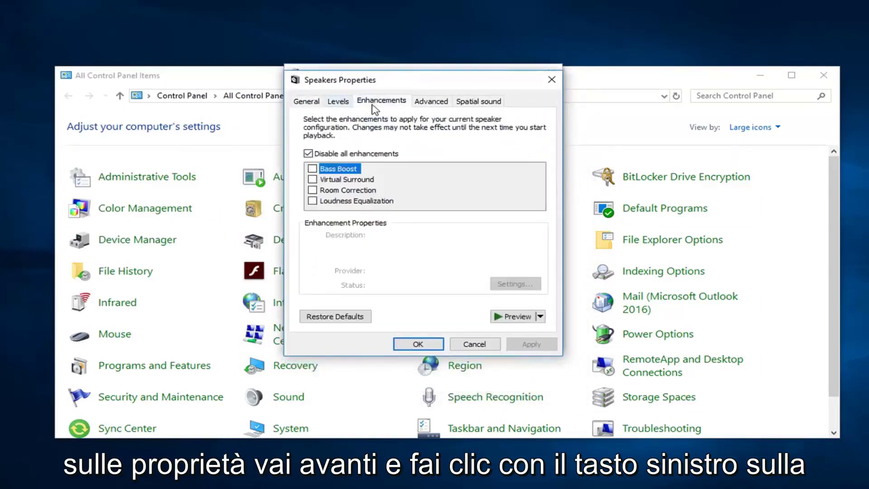
pyautogui.click(341, 107)
pyautogui.click(438, 108)
pyautogui.click(337, 108)
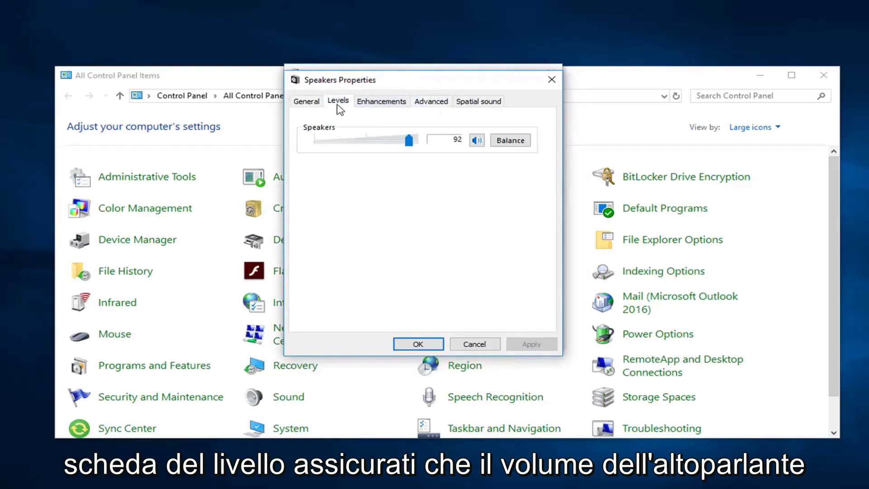
pyautogui.moveTo(408, 141); pyautogui.dragTo(411, 142)
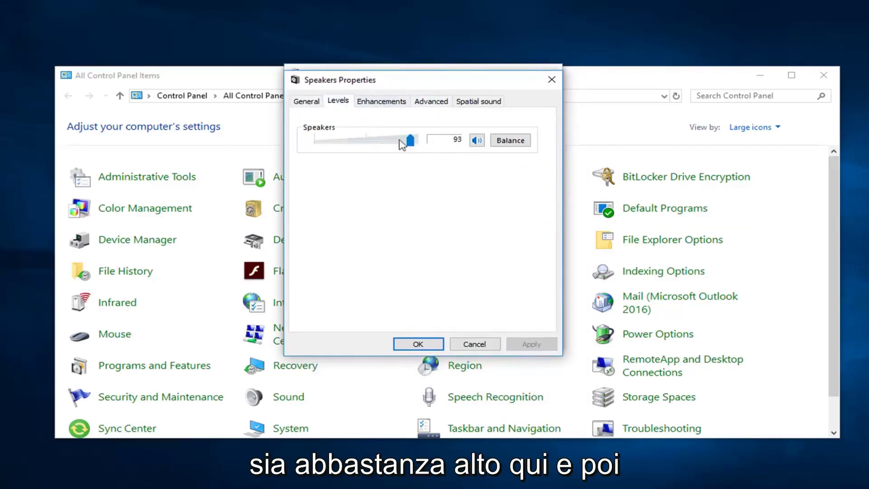
pyautogui.click(429, 104)
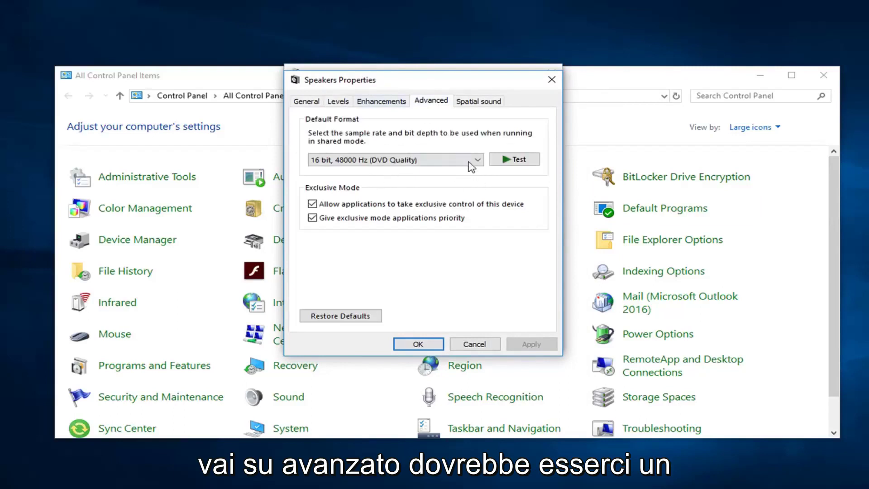
# Set the speakers' default format to 24 bit, 192000 Hz (Studio Quality), apply, and close.
pyautogui.click(468, 164)
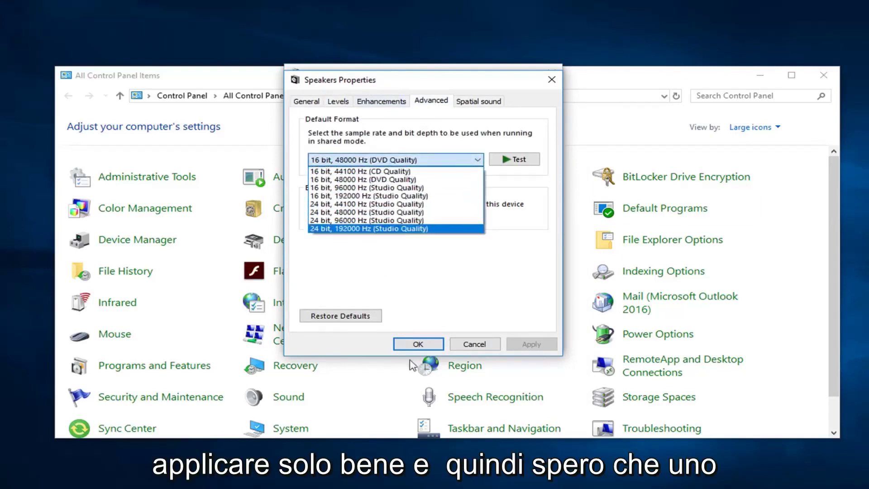
pyautogui.click(365, 196)
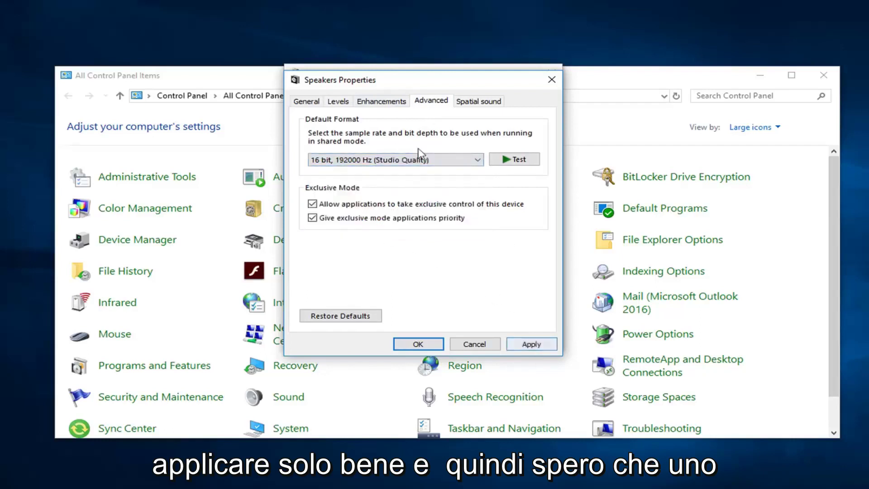
pyautogui.click(390, 161)
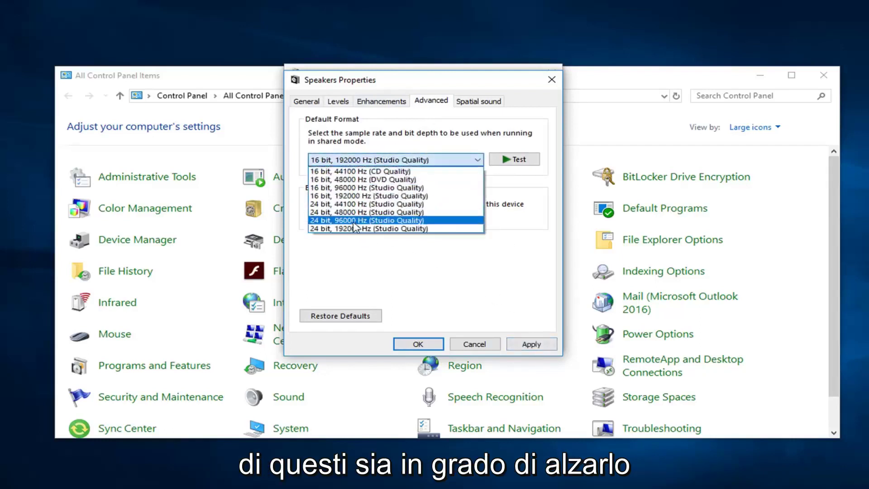
pyautogui.click(349, 230)
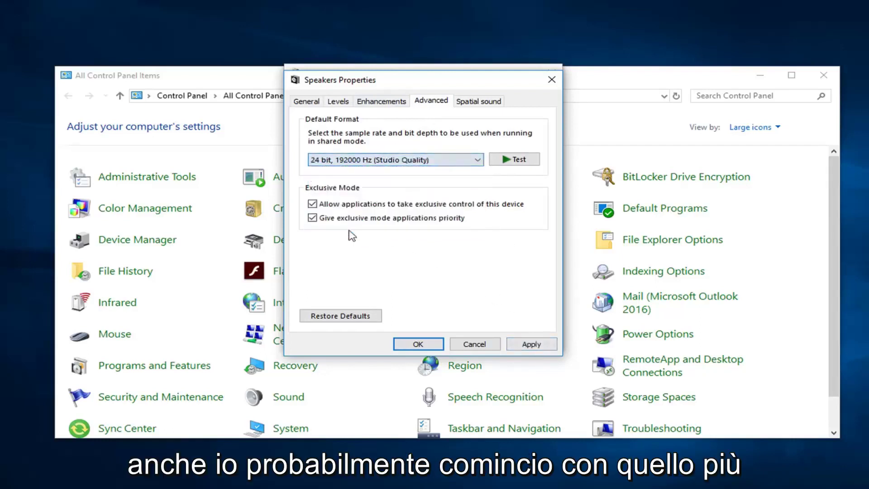
pyautogui.click(541, 346)
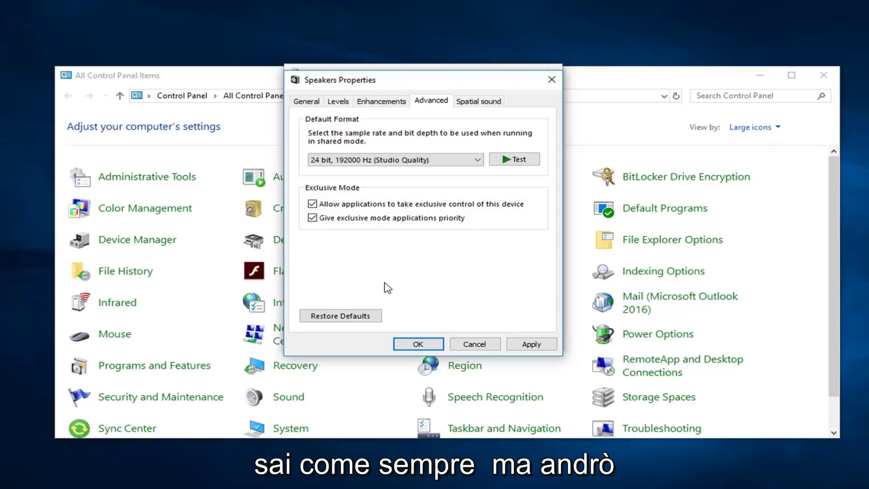
pyautogui.click(532, 345)
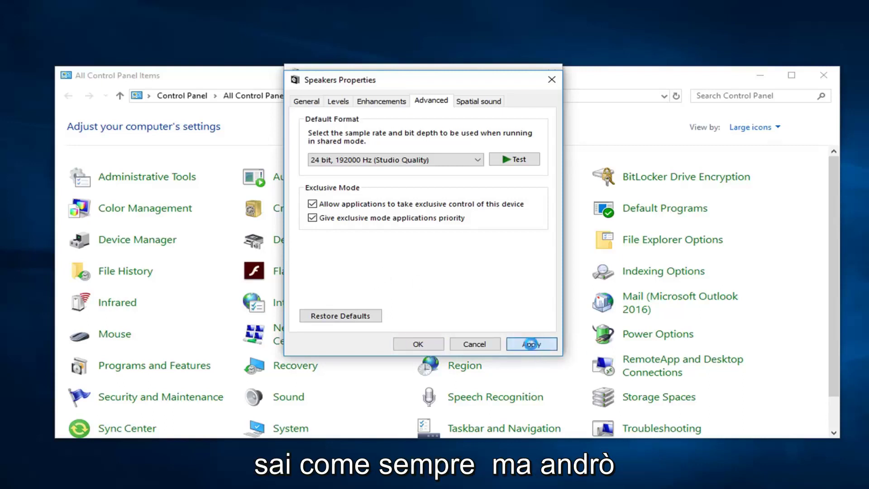
pyautogui.click(473, 344)
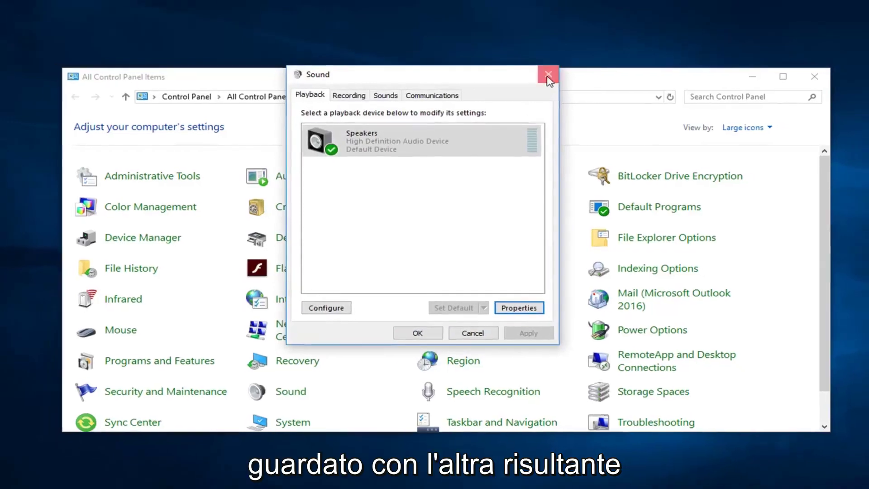
# Close the Sound dialog and Control Panel, then bring up the Start menu.
pyautogui.click(548, 75)
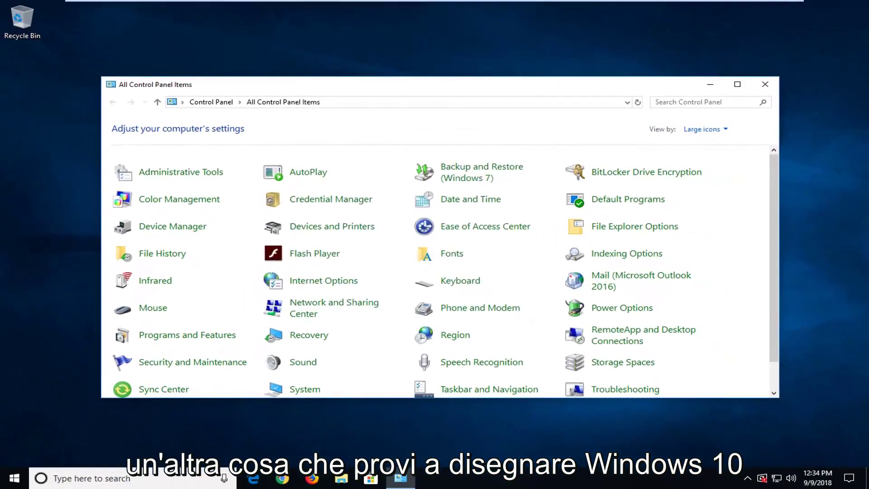
pyautogui.click(765, 84)
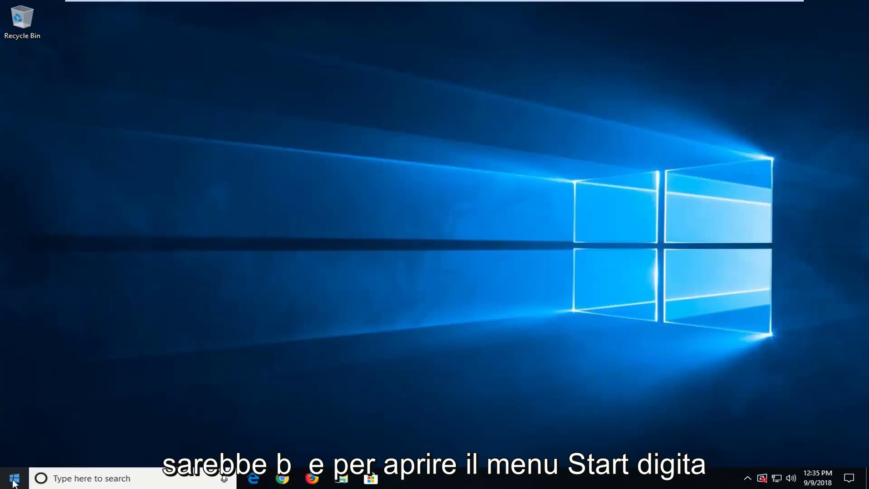
pyautogui.click(2, 481)
pyautogui.write('troubleshoot')
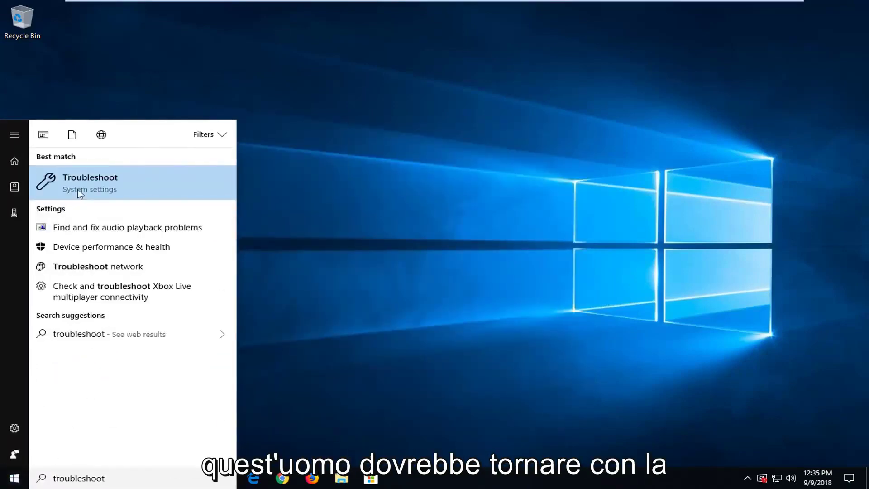
# Open Troubleshoot from the search results and select the Playing Audio troubleshooter.
pyautogui.click(80, 180)
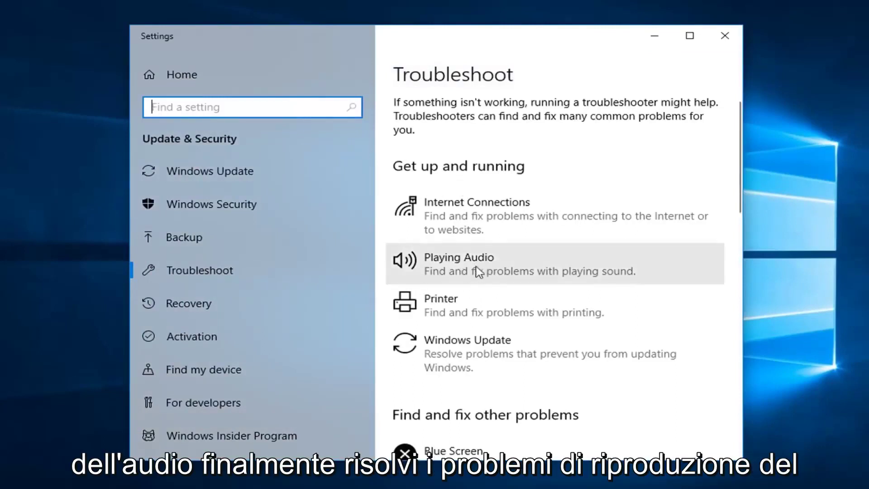
pyautogui.click(542, 269)
# Run the Playing Audio troubleshooter and wait for its sound effects and enhancements recommendation.
pyautogui.click(607, 308)
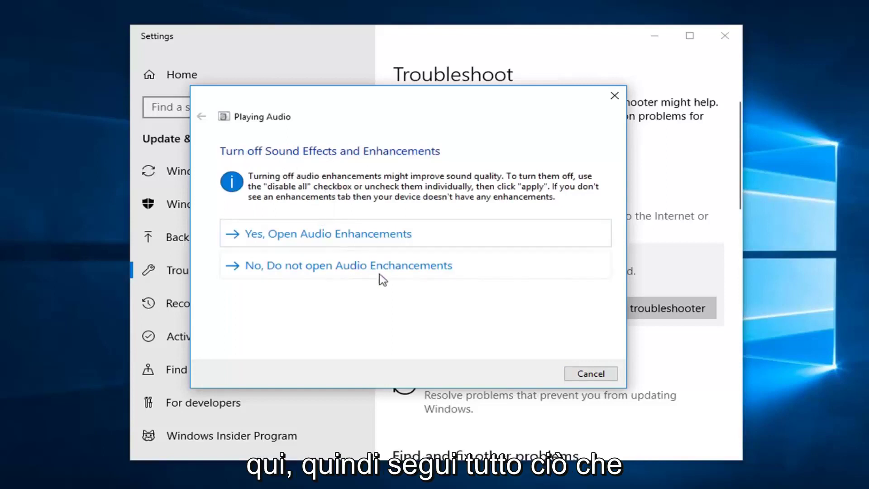
# Decline the Audio Enhancements suggestion so the Playing Audio troubleshooter continues.
pyautogui.click(326, 271)
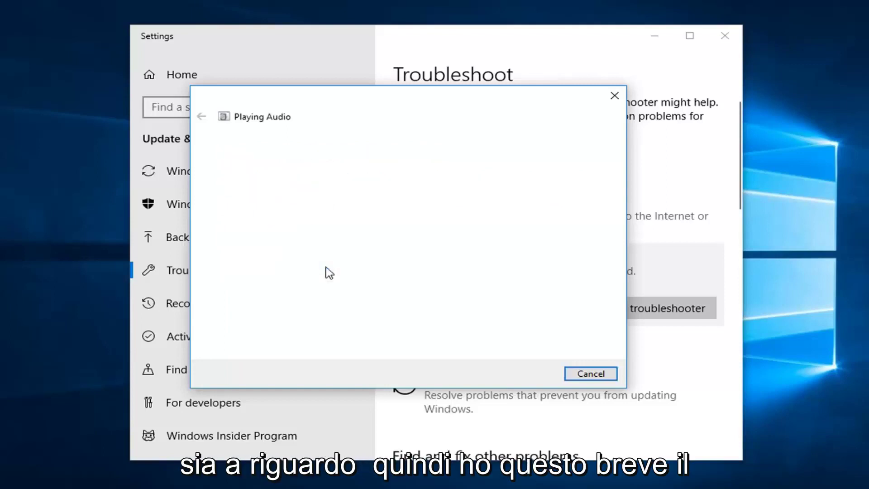